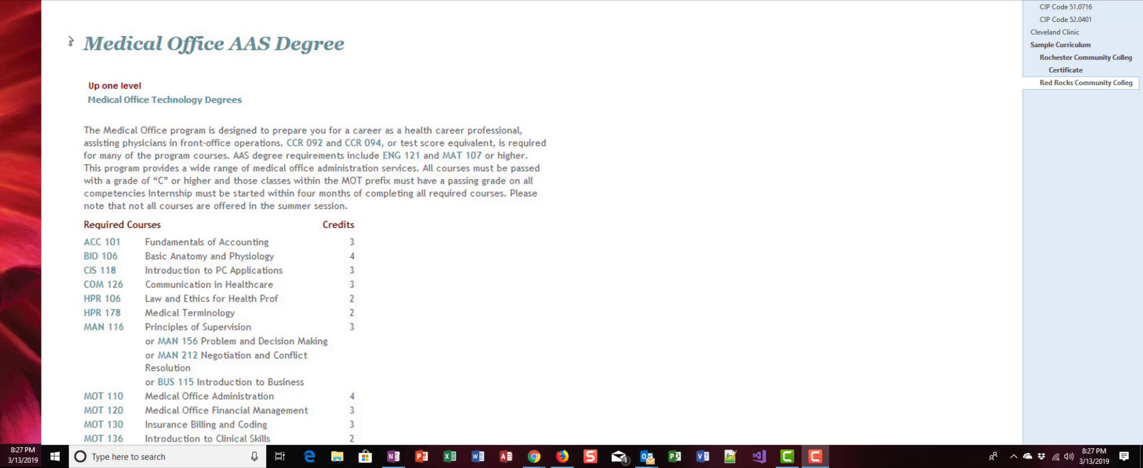
Step: Look through the notebook pages on medical assistants, medical secretaries, both CIP codes, Cleveland Clinic and the sample curricula through Red Rocks Community College
click(1075, 2)
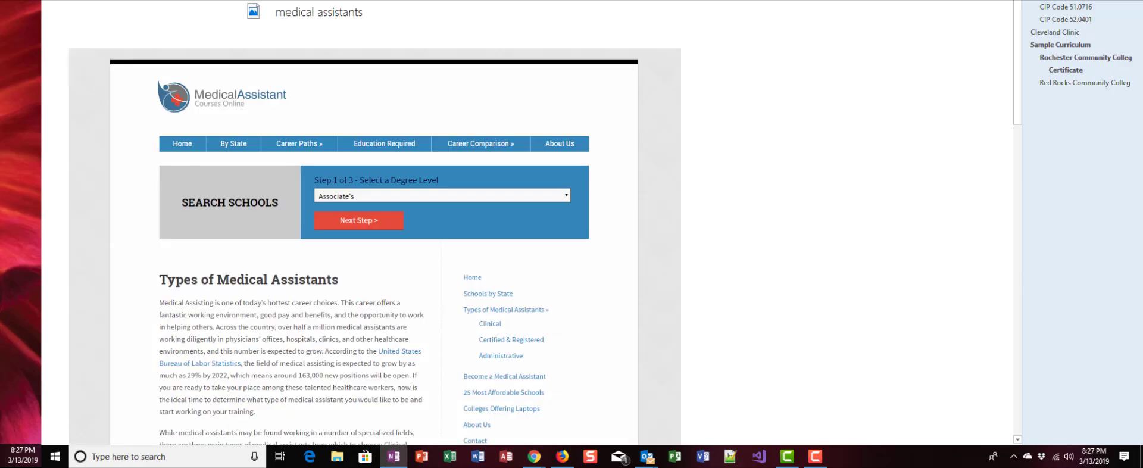
click(1075, 2)
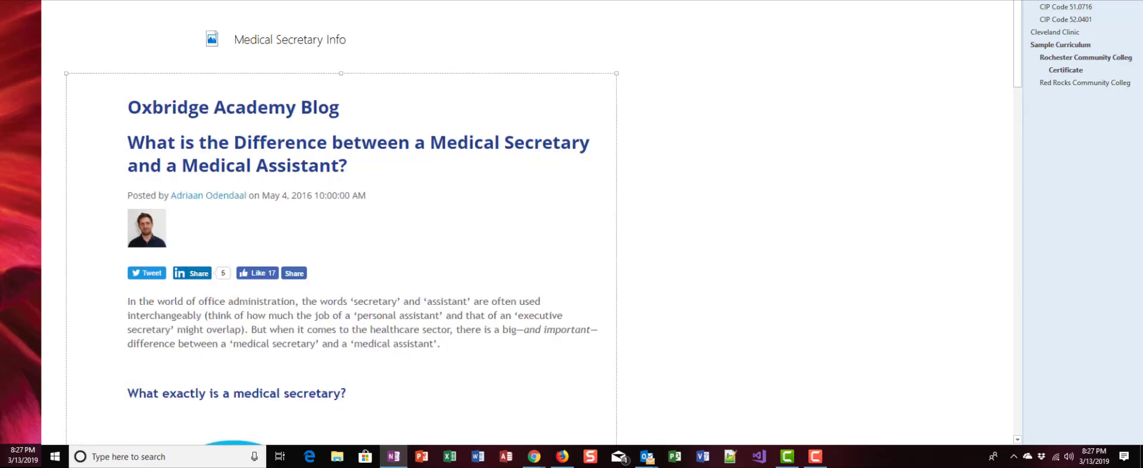
scroll(343, 222, down, 10)
scroll(674, 59, down, 10)
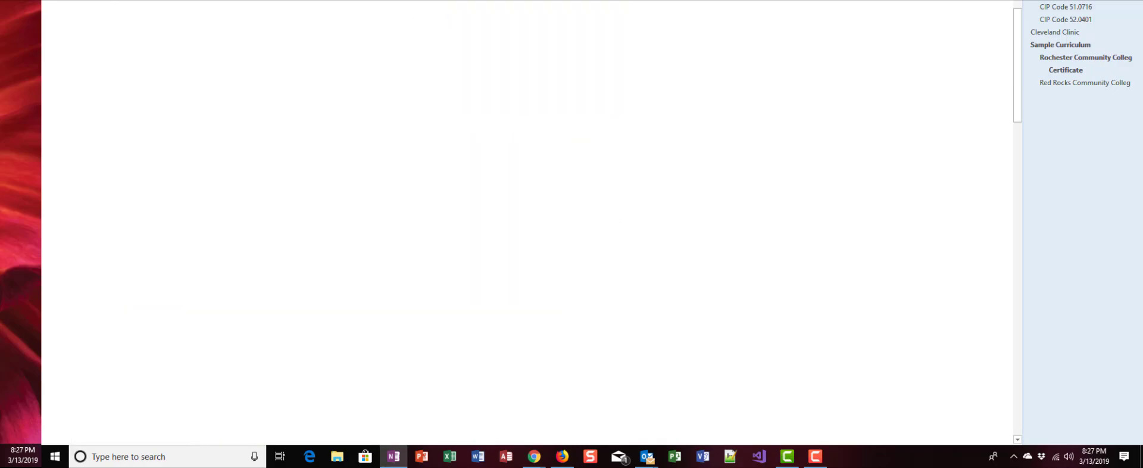
click(1060, 1)
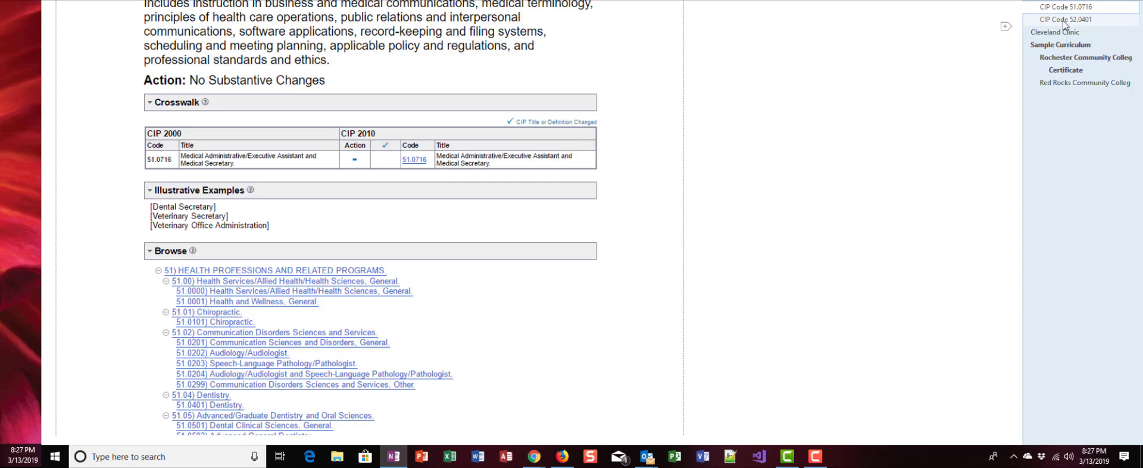
click(1064, 20)
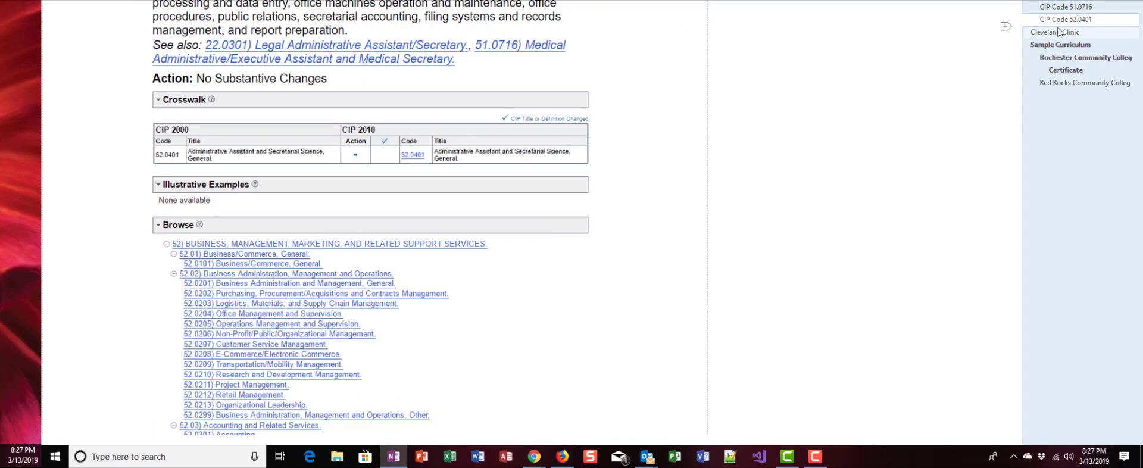
click(1061, 32)
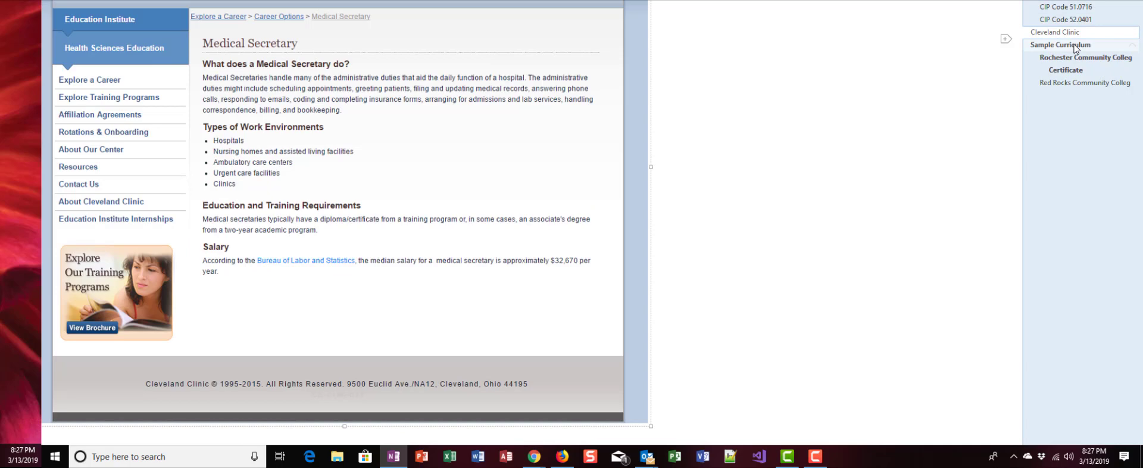
click(1077, 45)
click(1084, 58)
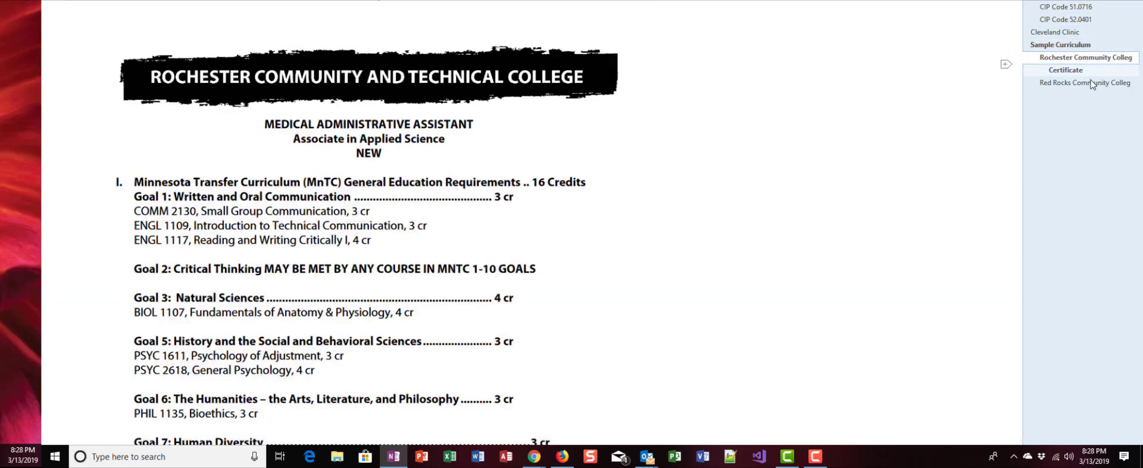
click(1093, 72)
click(1098, 83)
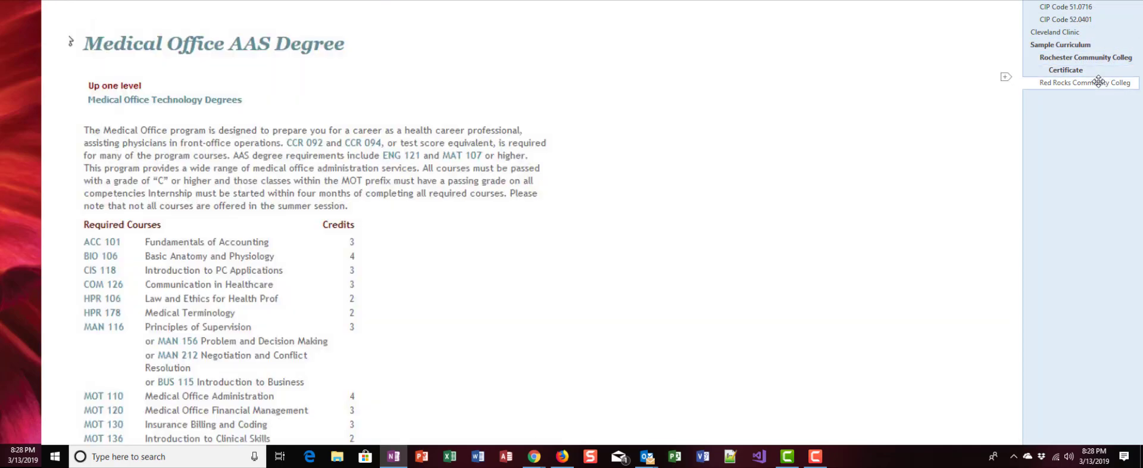
Step: Review the CIP Code 51.0716, CIP Code 52.0401, Cleveland Clinic and sample curriculum pages again, finishing on the Rochester Community College page
click(1063, 1)
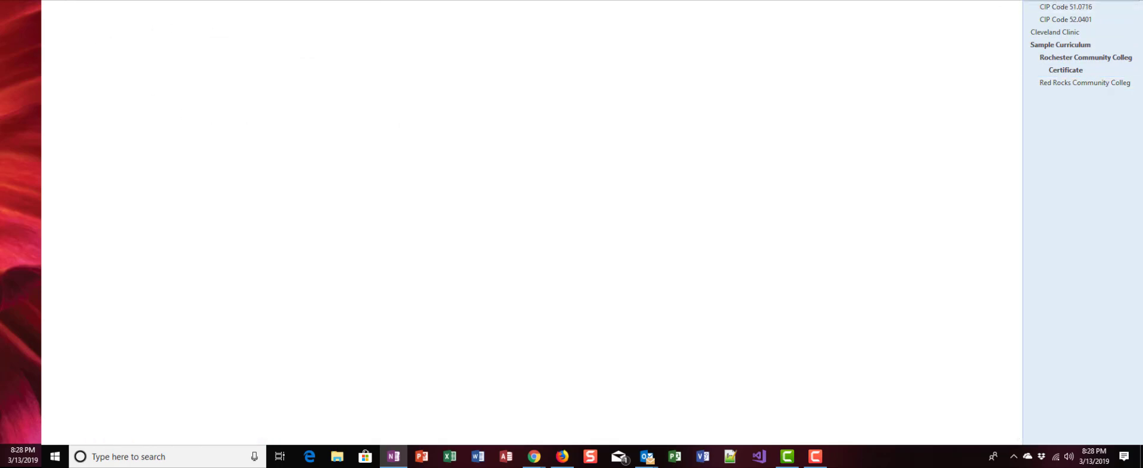
click(1083, 9)
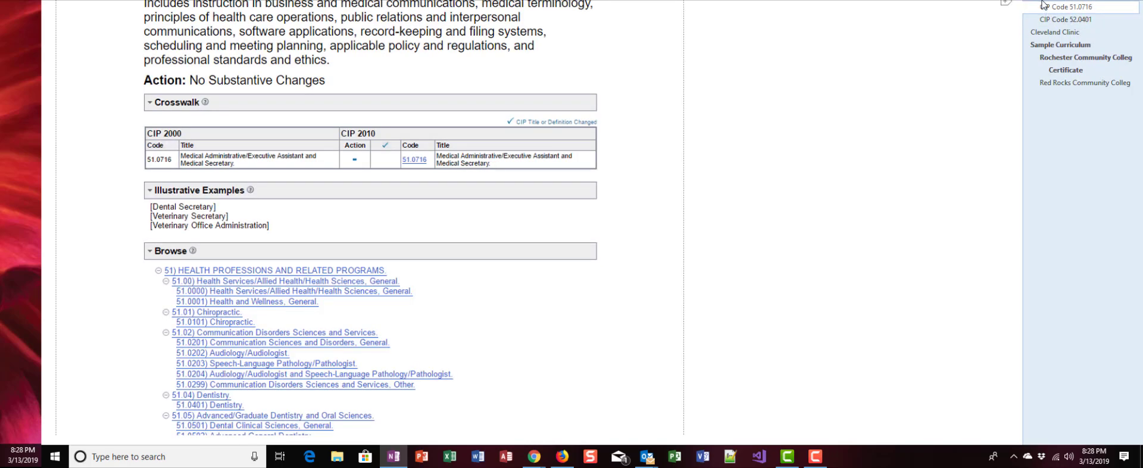
click(1075, 19)
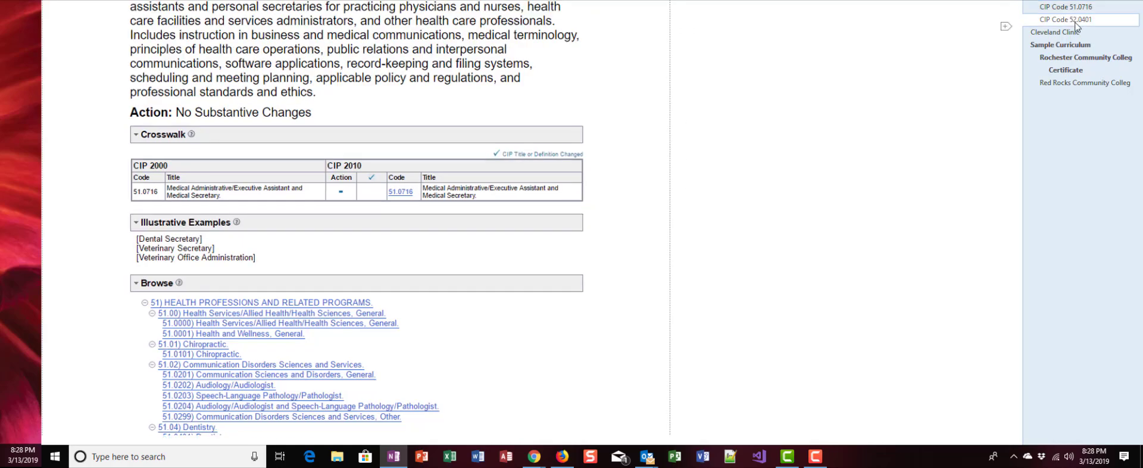
click(1079, 8)
click(1085, 19)
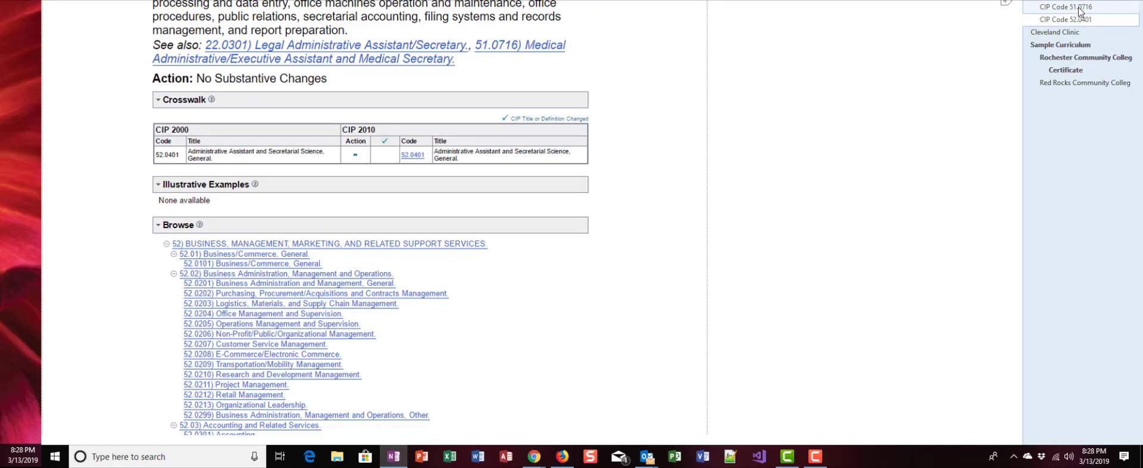
click(1086, 32)
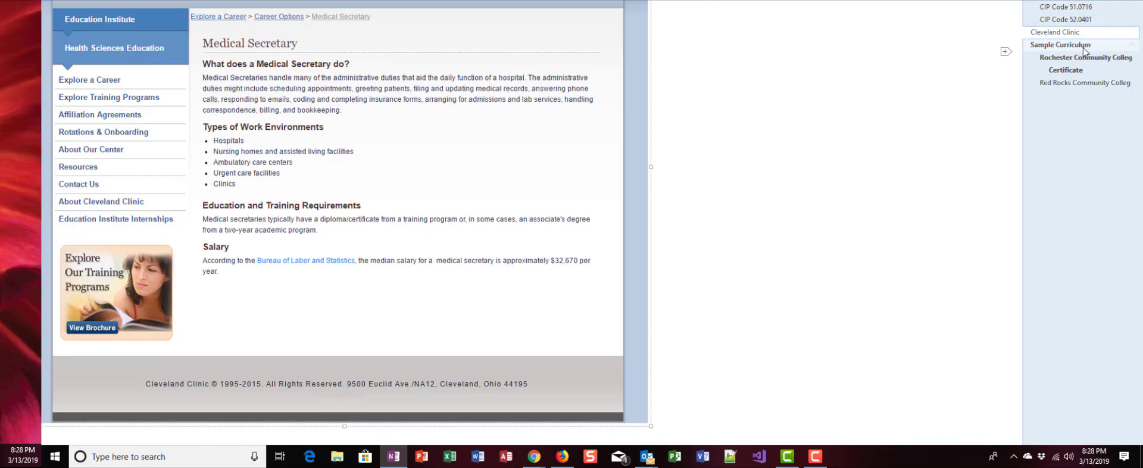
click(1086, 48)
click(1093, 57)
click(1085, 83)
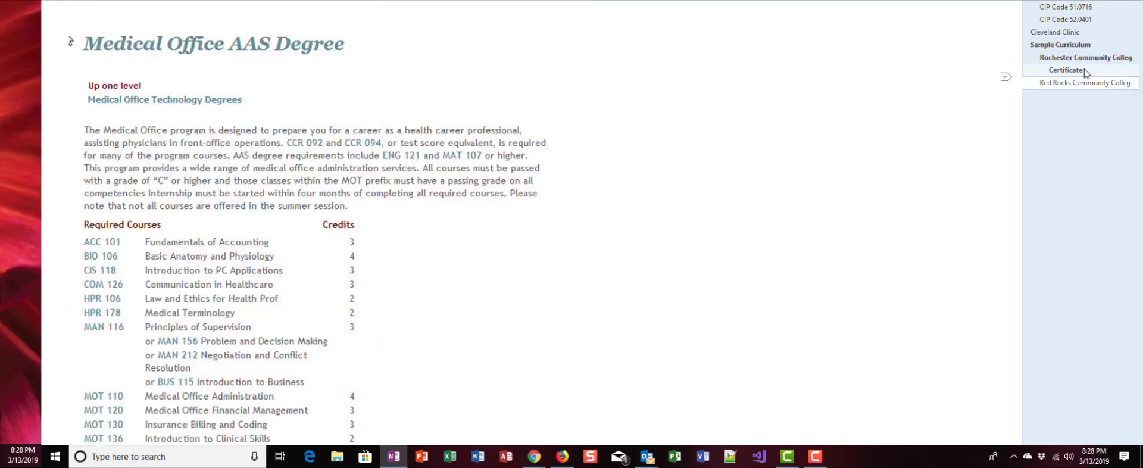
click(1092, 68)
click(1092, 57)
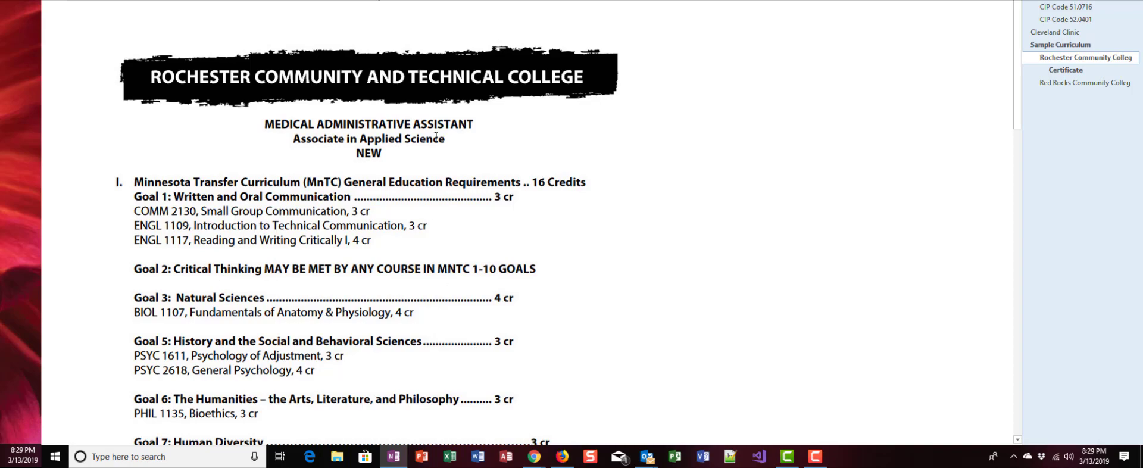
Step: Open the source website linked on the Rochester page, examine its Academics page, and return to the notebook
click(218, 5)
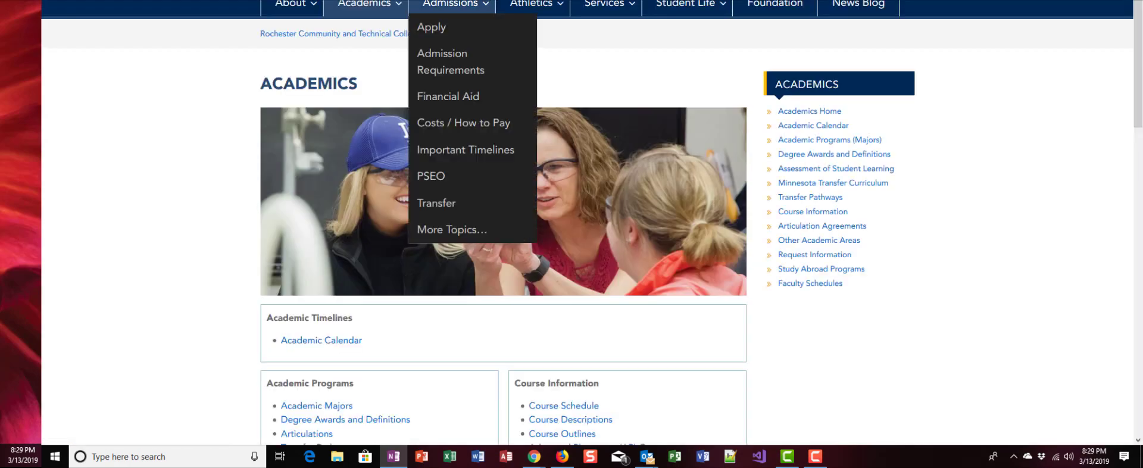
scroll(484, 381, down, 2)
scroll(485, 378, down, 2)
scroll(485, 379, up, 4)
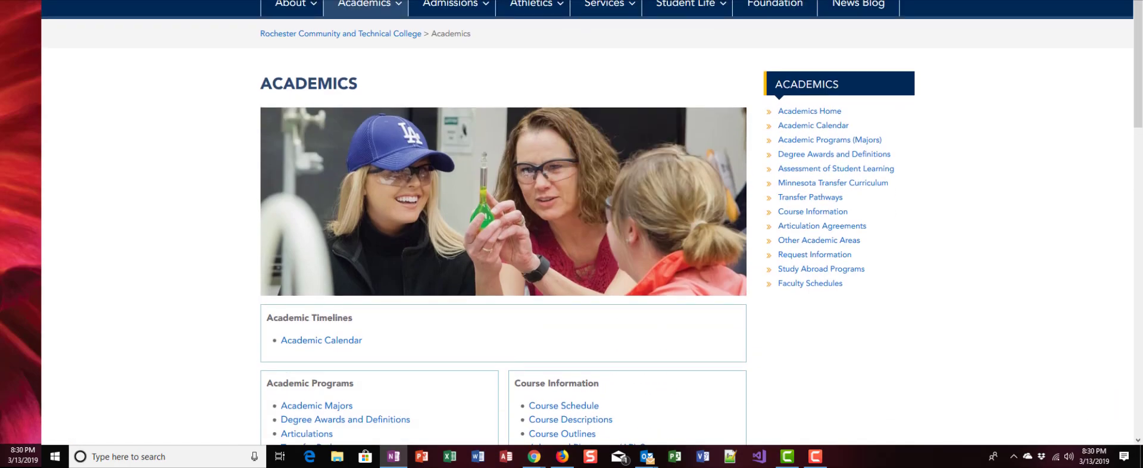
key(alt+Tab)
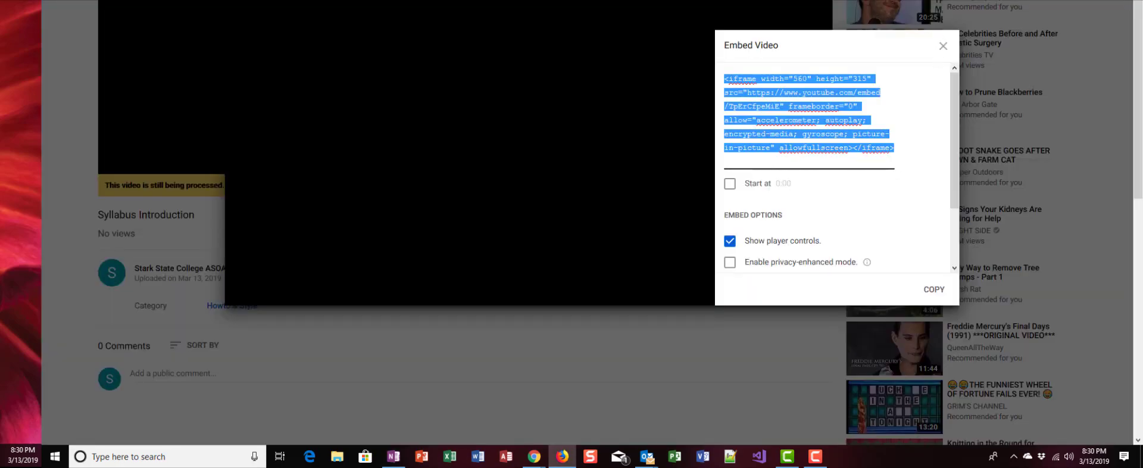
key(alt+Tab)
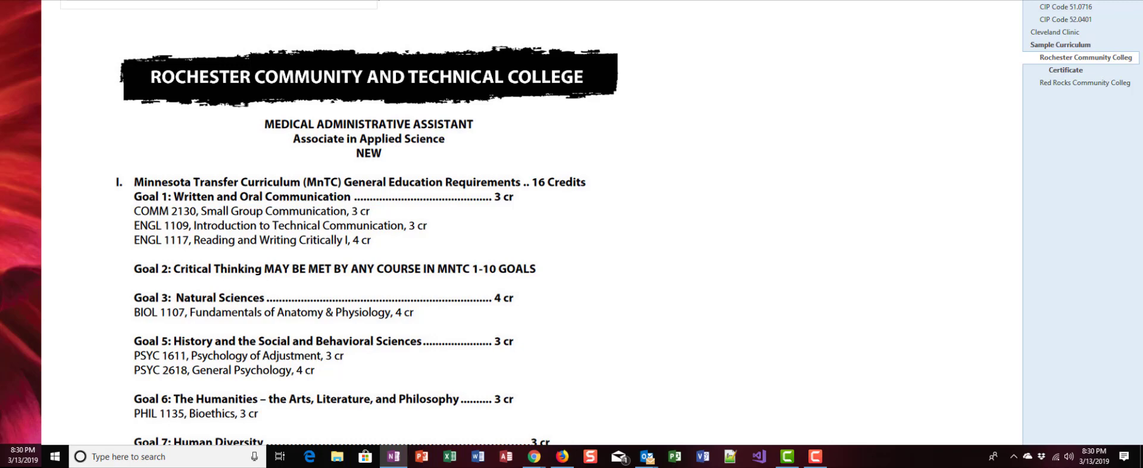
Step: Create a new OneNote notebook named Spring2019 through the Browse dialog and decline to share it with other people
key(alt+f)
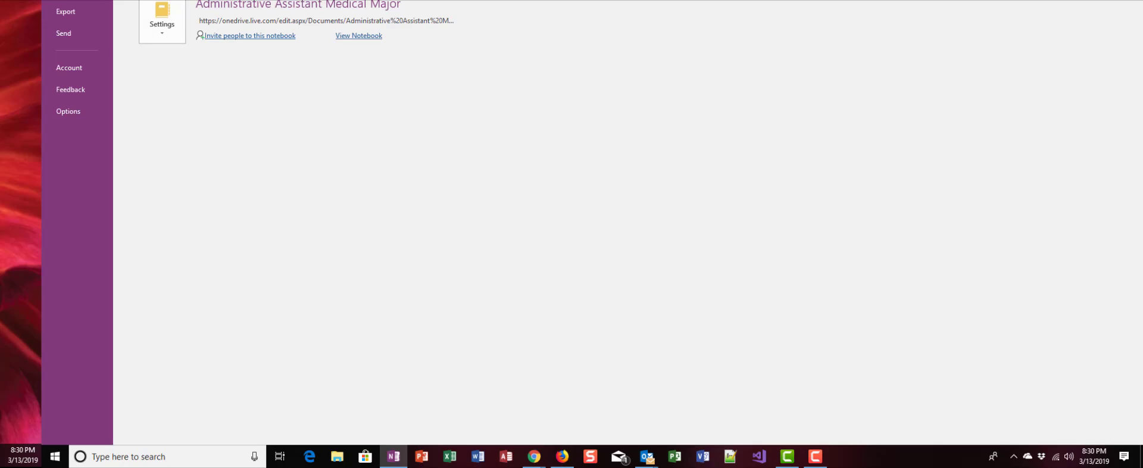
key(Escape)
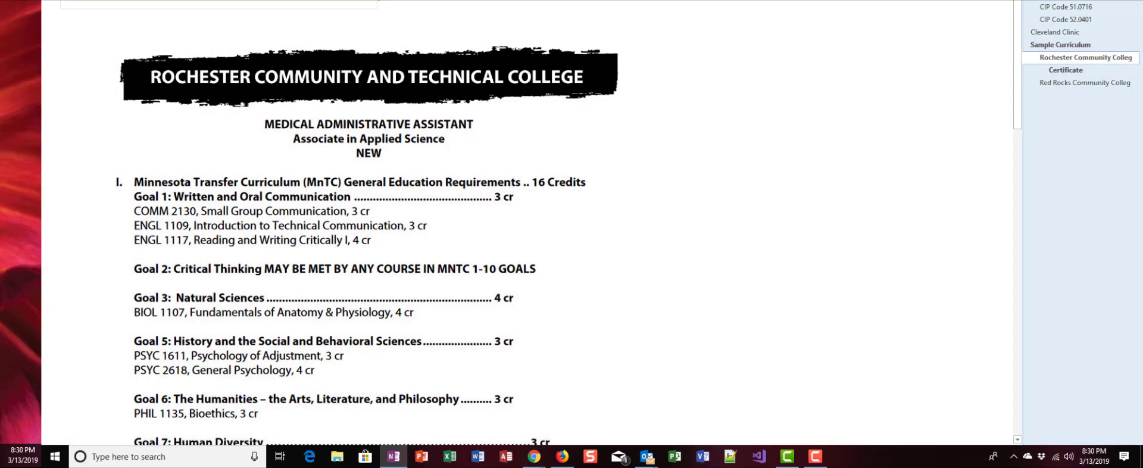
key(alt+f)
key(n)
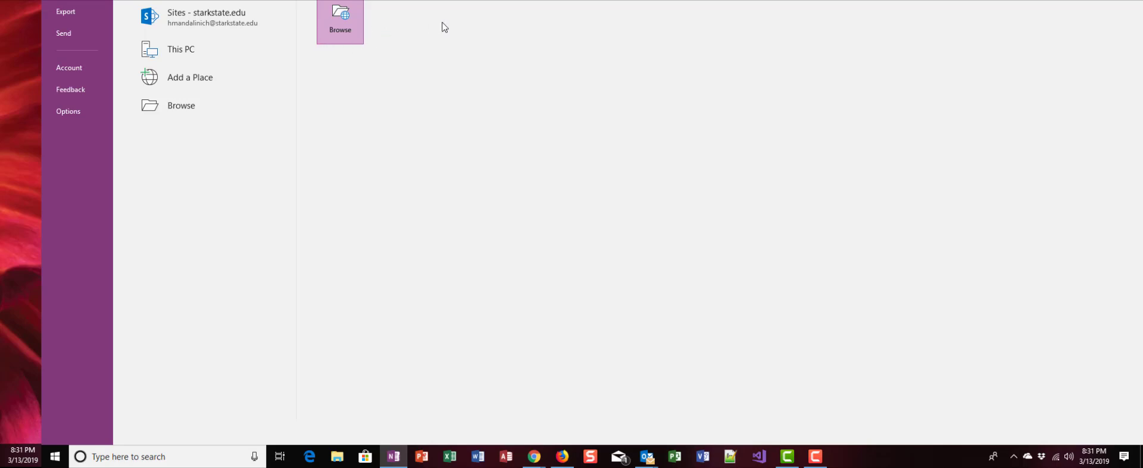
click(354, 23)
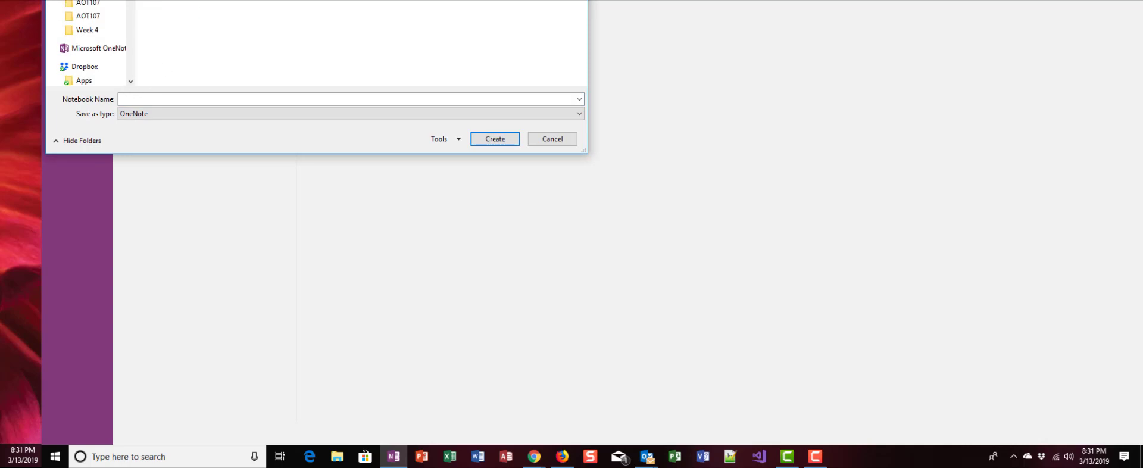
click(193, 98)
text(Spring2019)
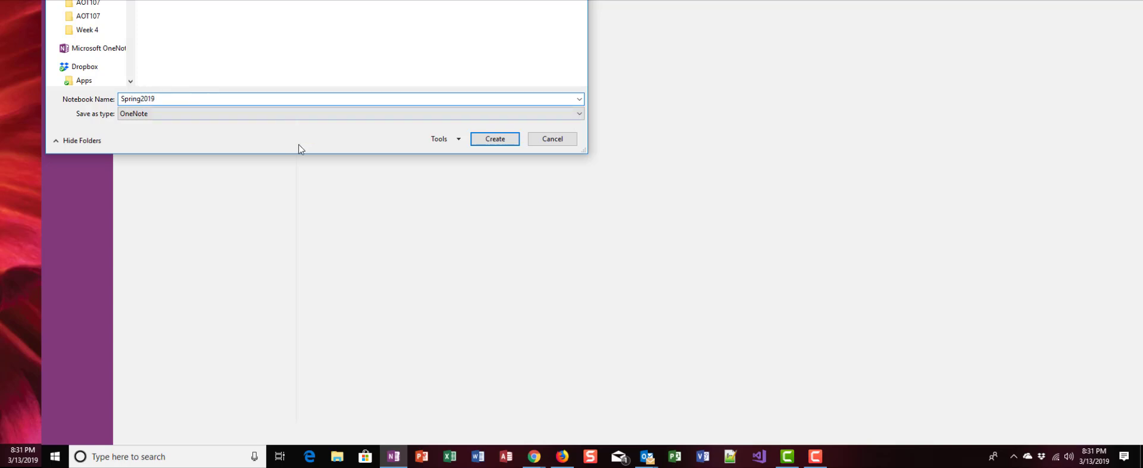
click(479, 138)
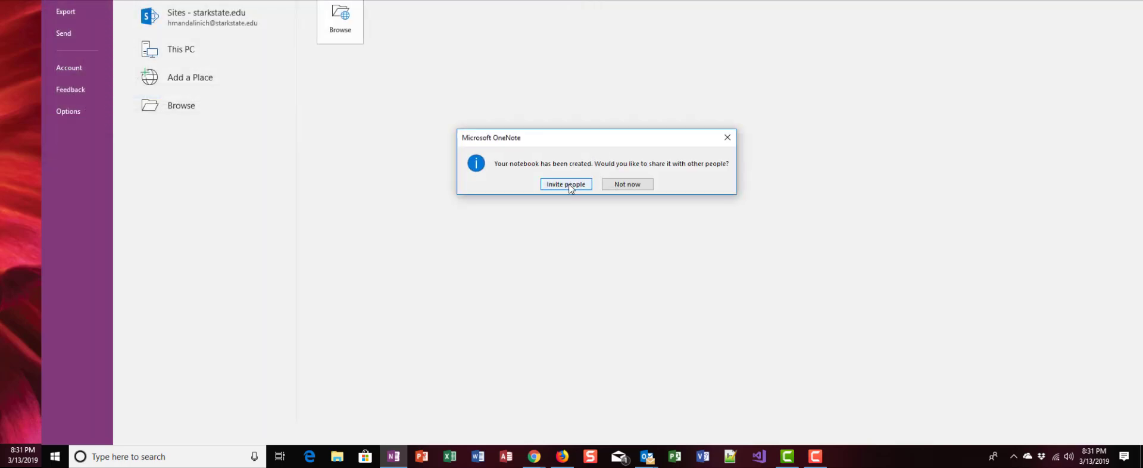
click(626, 186)
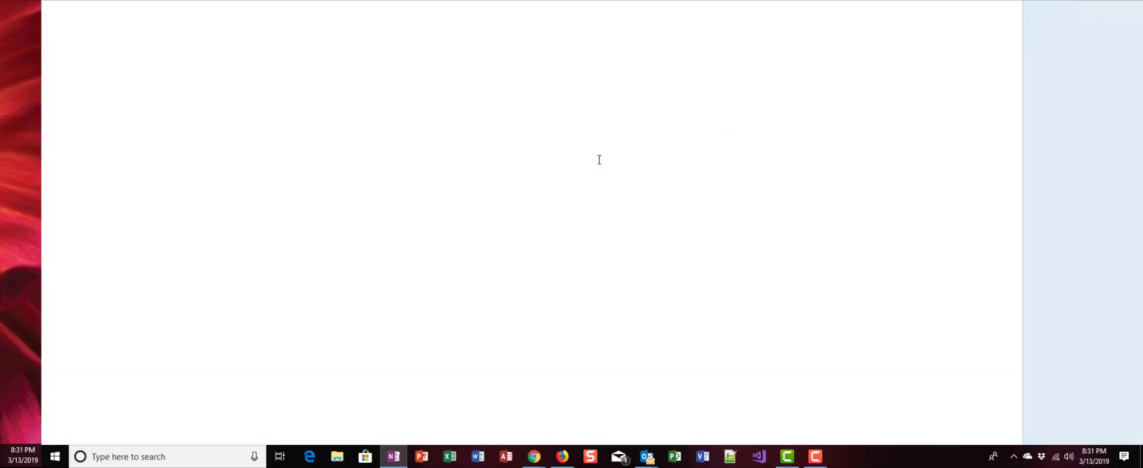